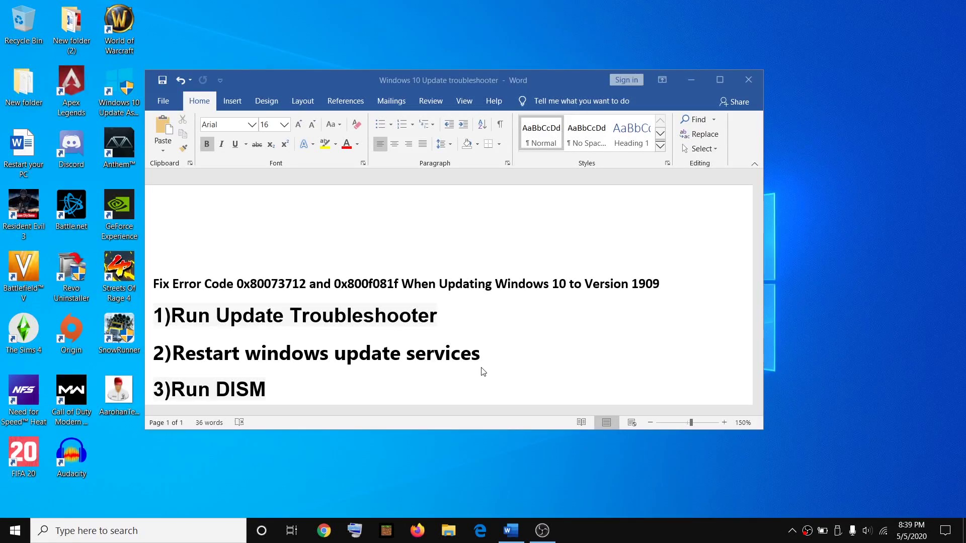
Highlight error code 0x80073712 and the Run Update Troubleshooter step in the fix-steps notes
click(252, 286)
drag(240, 285, 399, 287)
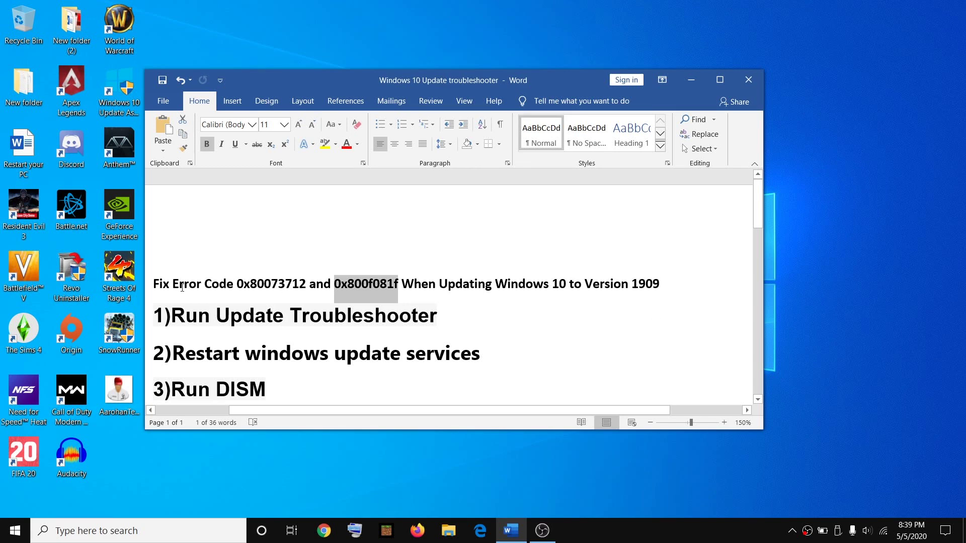
scroll(482, 280, down, 3)
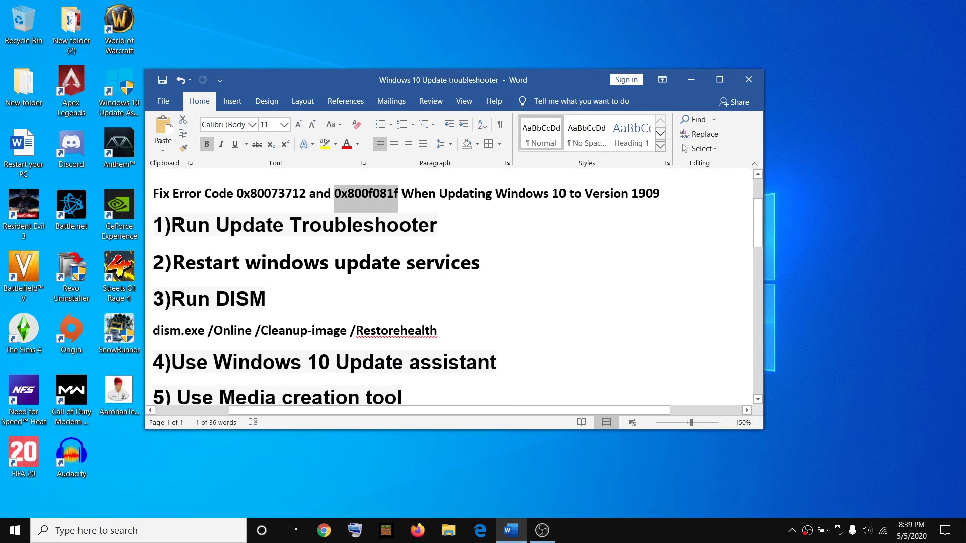
drag(171, 225, 448, 231)
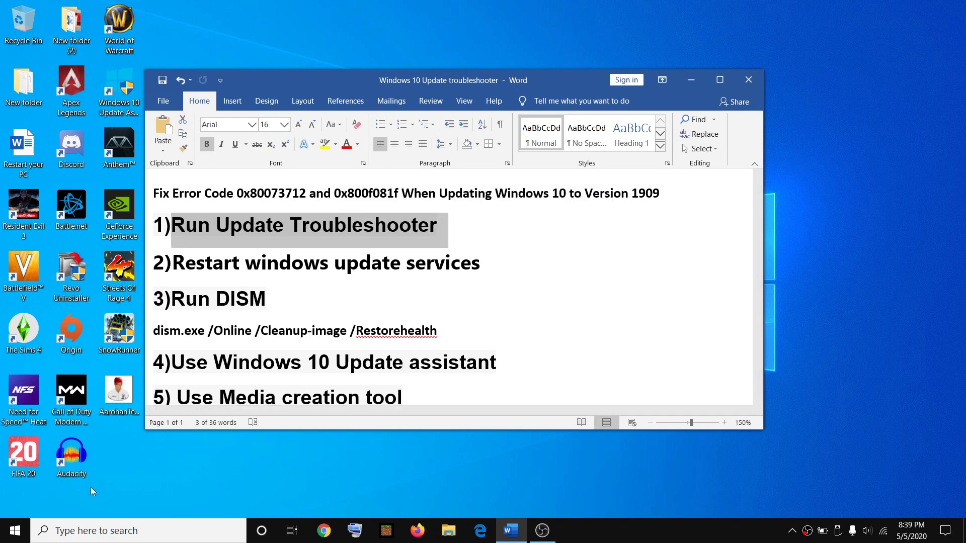
Start the Windows Update troubleshooter from Settings > Update & Security > Troubleshoot
click(7, 537)
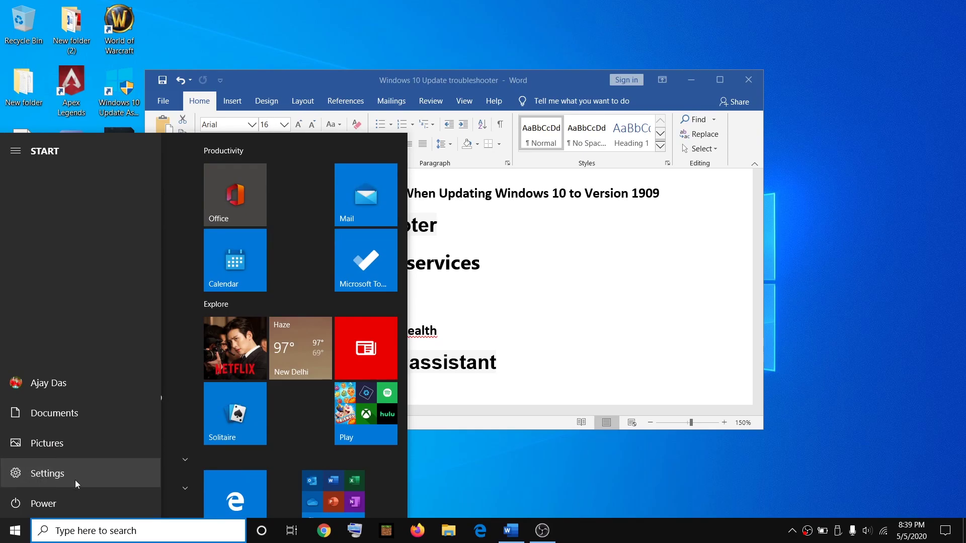
click(48, 474)
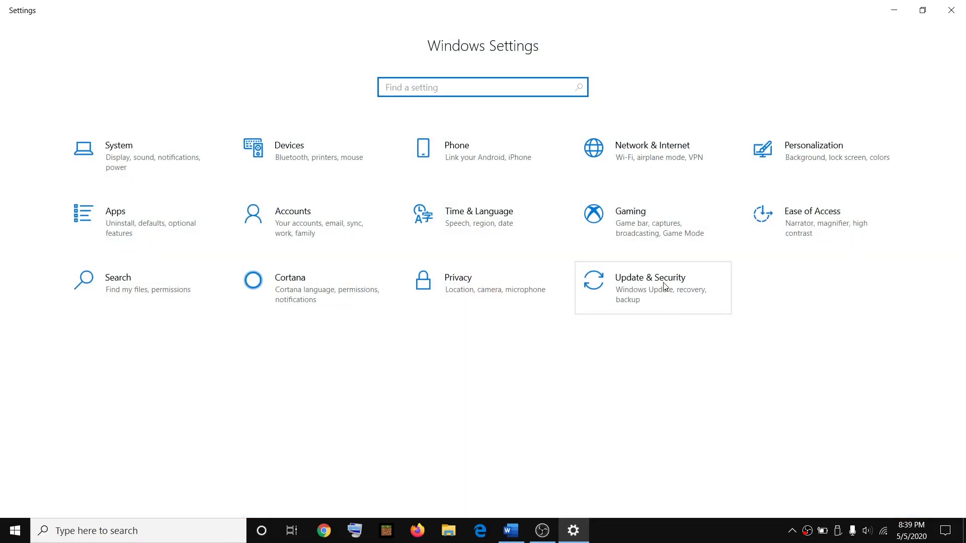
click(664, 287)
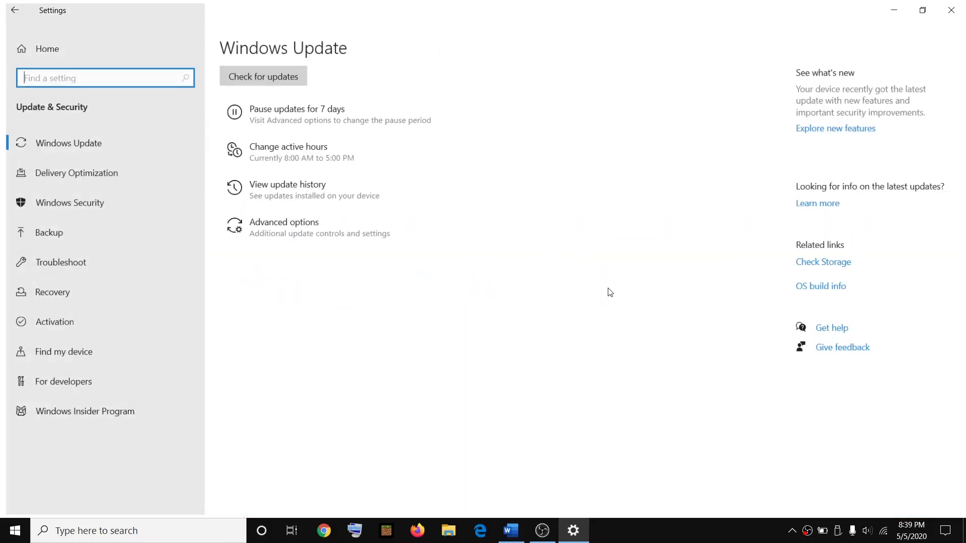
click(75, 267)
scroll(478, 291, down, 8)
scroll(478, 293, up, 6)
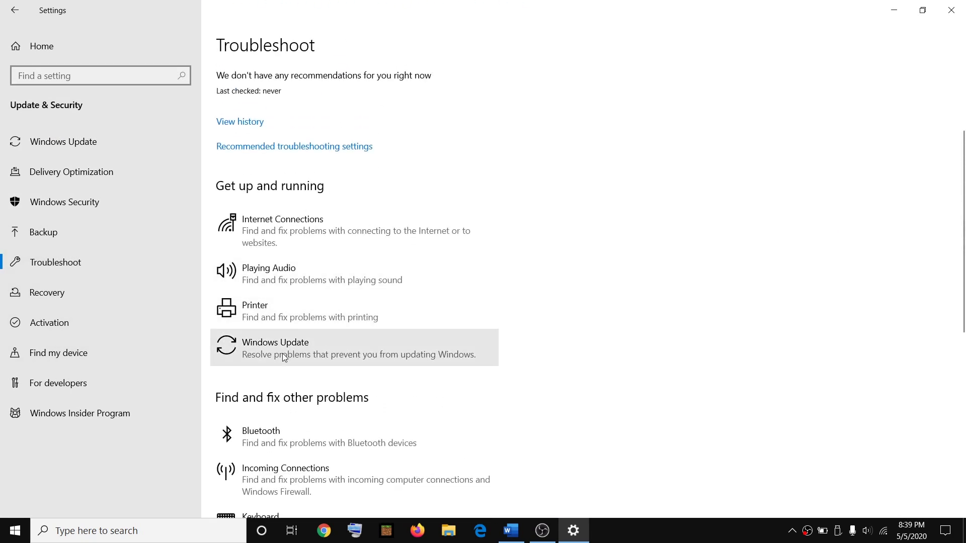
click(392, 334)
scroll(472, 324, down, 3)
click(433, 237)
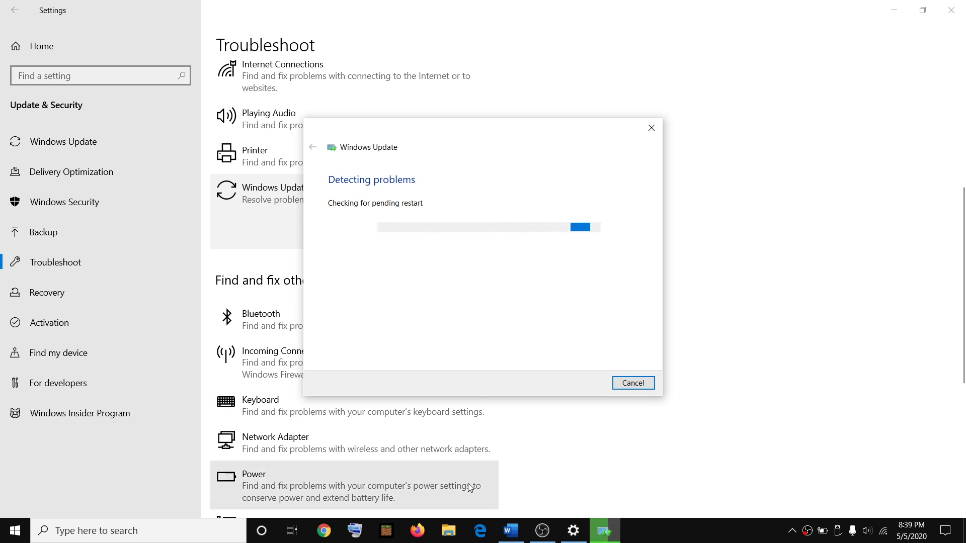
Highlight the 'Restart windows update services' step and open the Services app via search
click(512, 531)
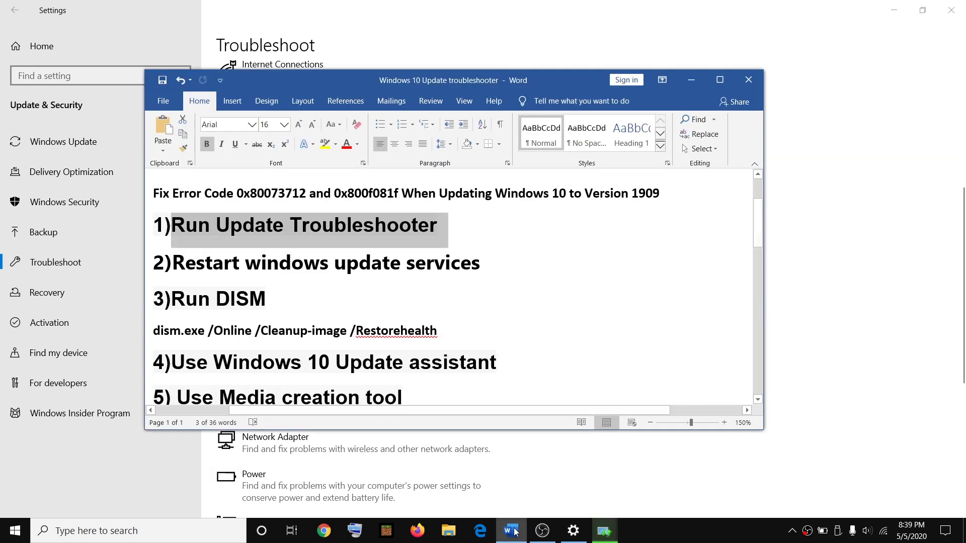
drag(173, 263, 462, 269)
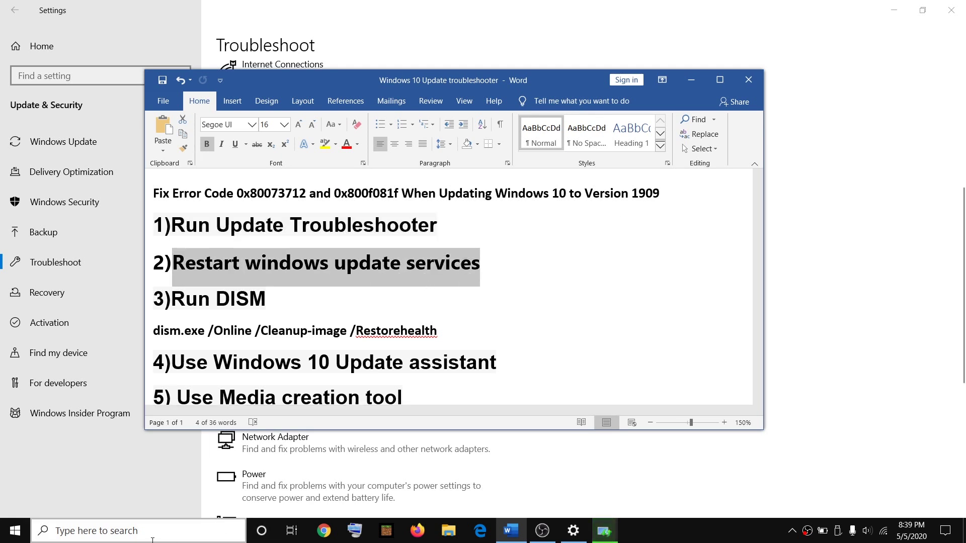
click(209, 529)
text(services)
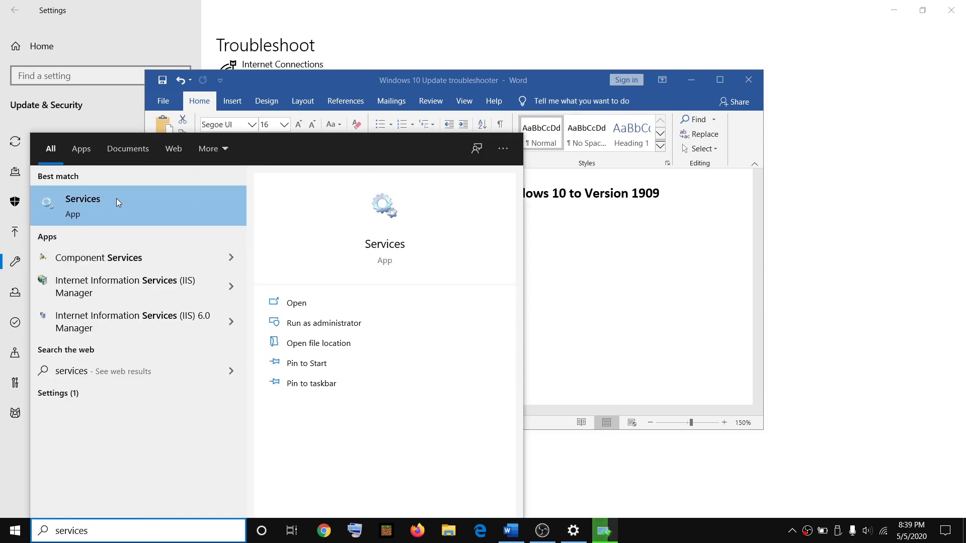
click(188, 205)
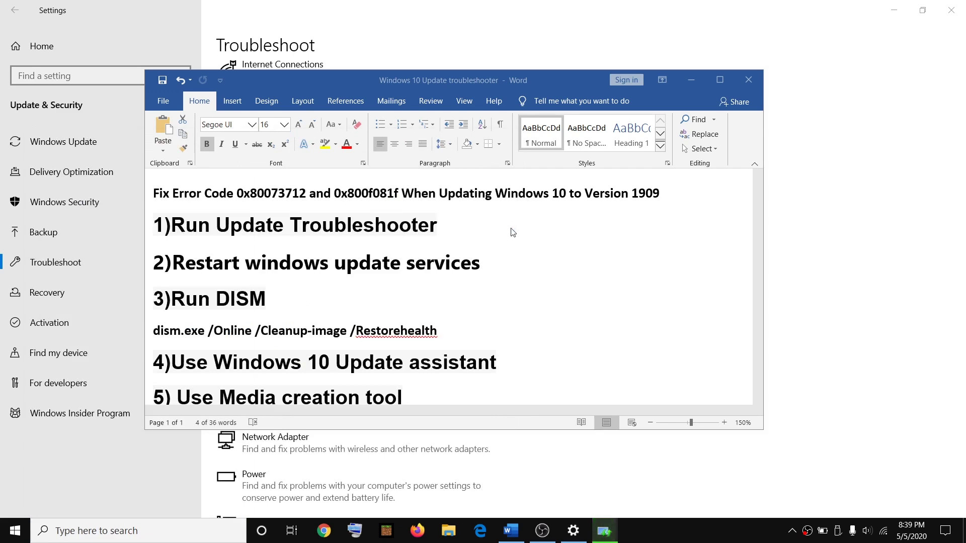
Dismiss the troubleshooter result and restart the Windows Update service
click(307, 278)
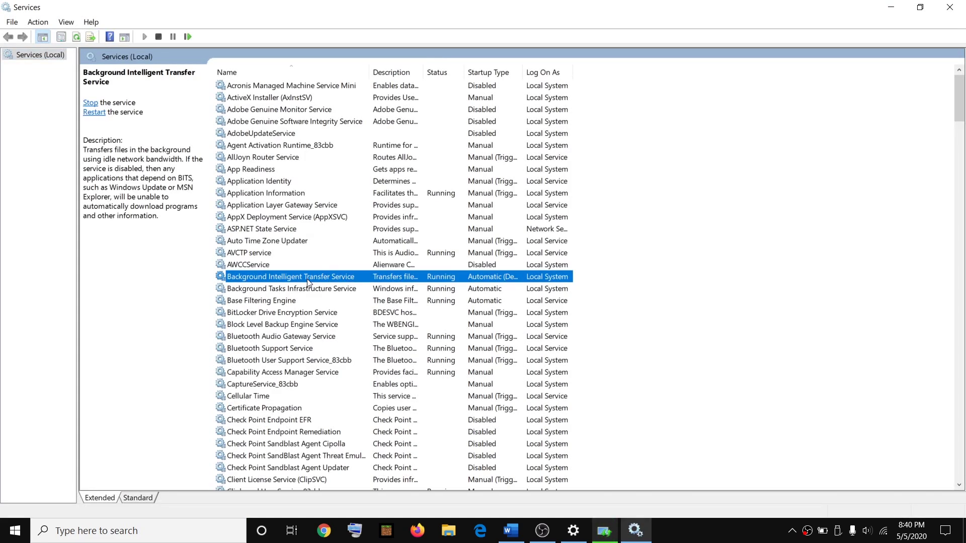
key(w)
scroll(334, 317, down, 2)
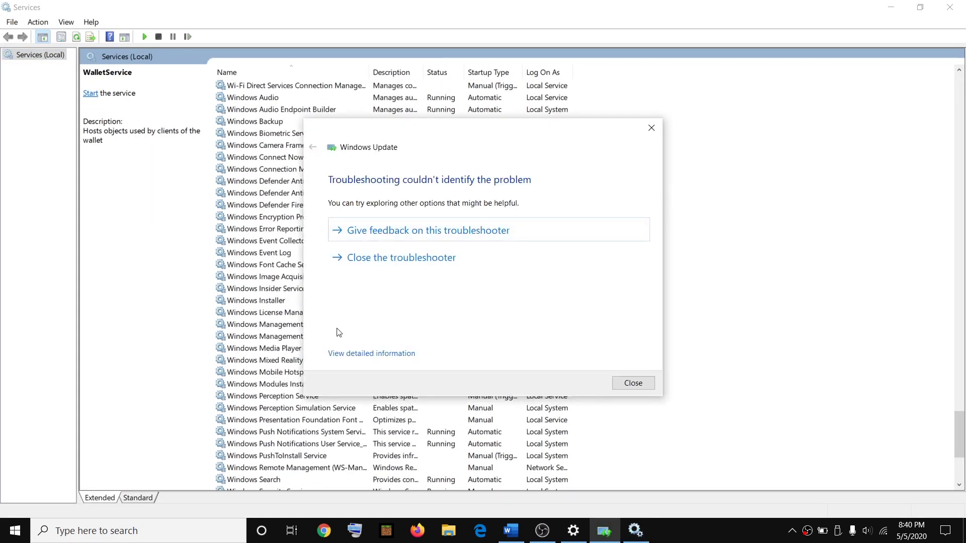
click(634, 382)
scroll(324, 369, down, 4)
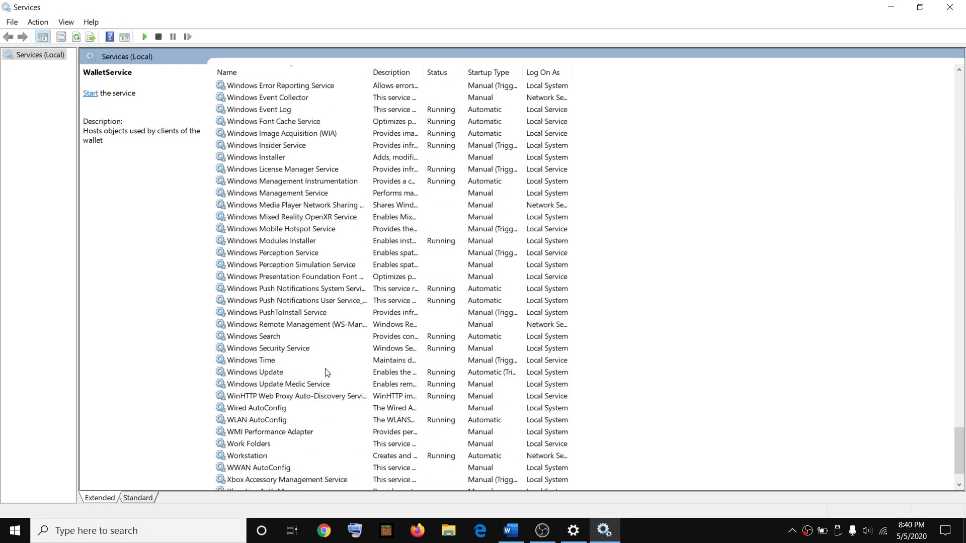
click(276, 373)
scroll(270, 341, down, 2)
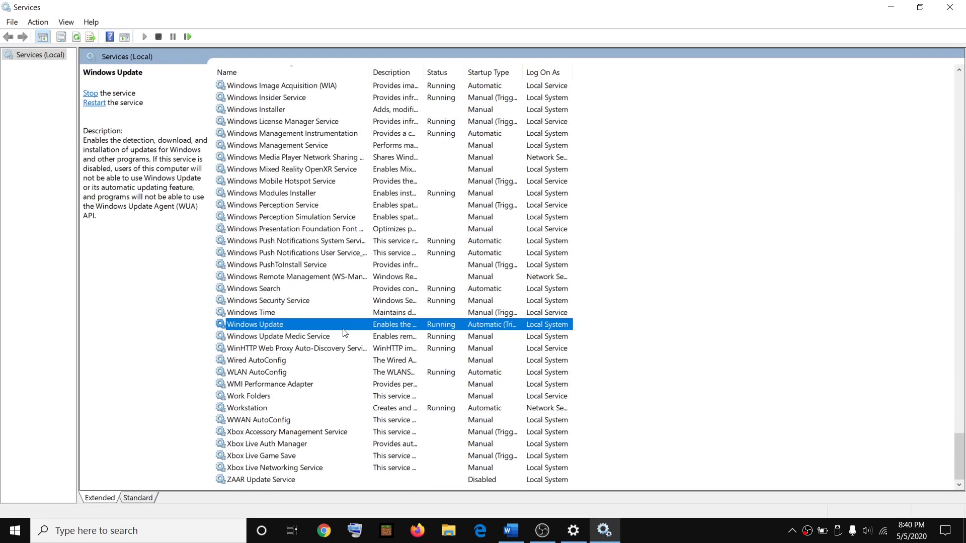
right_click(292, 326)
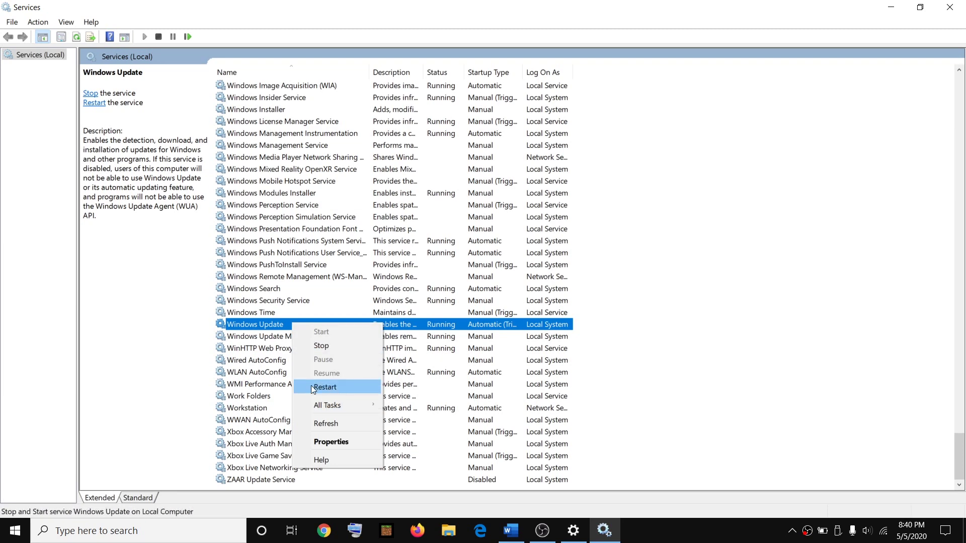
click(337, 386)
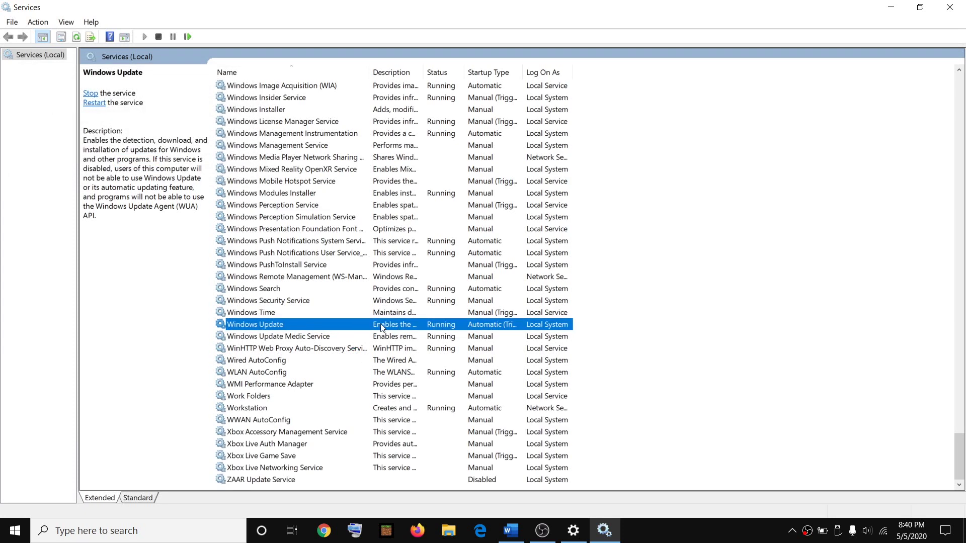
Open the Windows Update service's Properties dialog and move it up and right
right_click(408, 328)
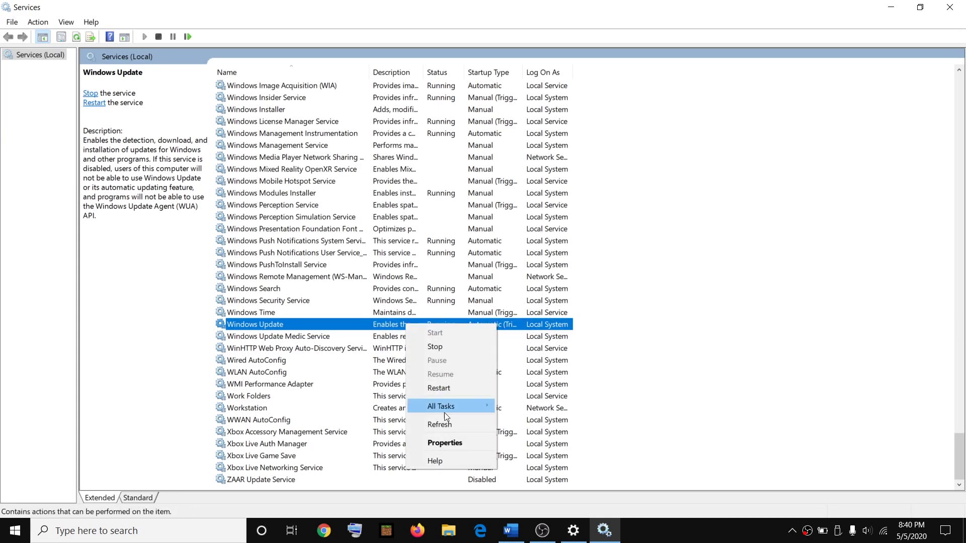
click(444, 439)
drag(520, 125, 566, 105)
Apply Automatic startup type for Windows Update, close Properties, and restart the service again
click(574, 231)
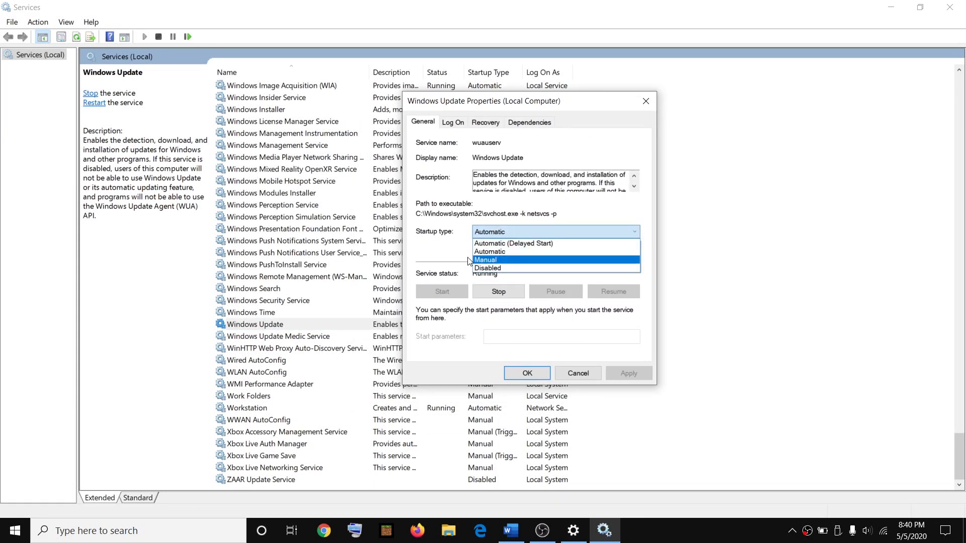
click(493, 253)
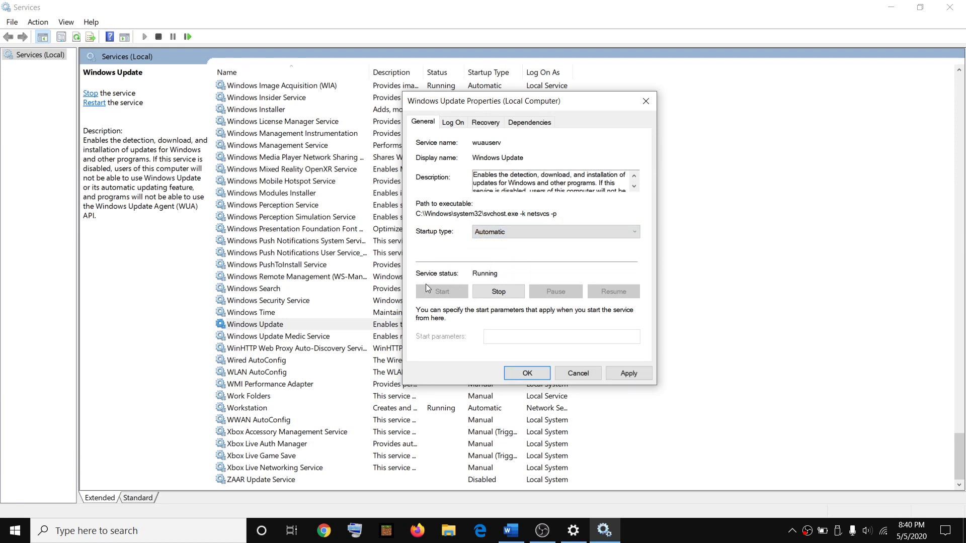
click(628, 374)
click(524, 372)
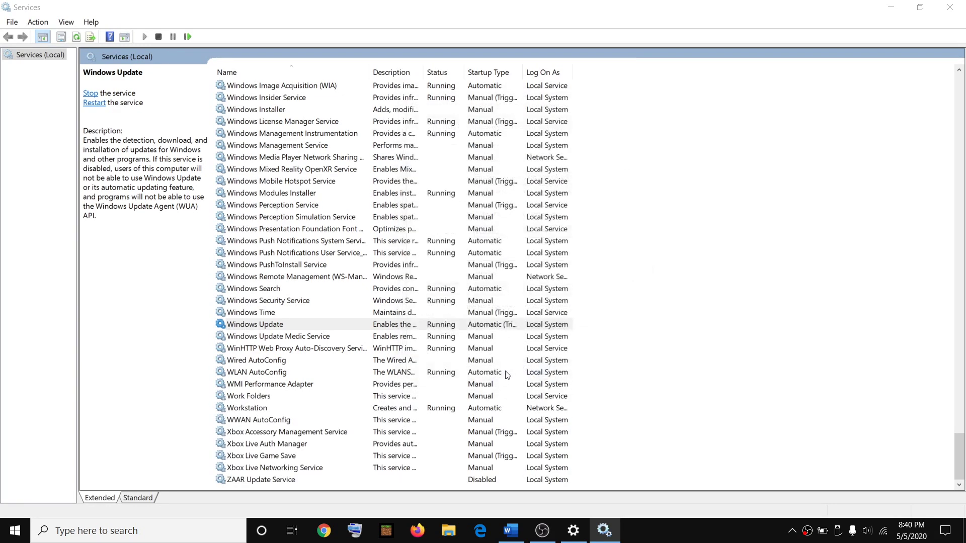
right_click(404, 325)
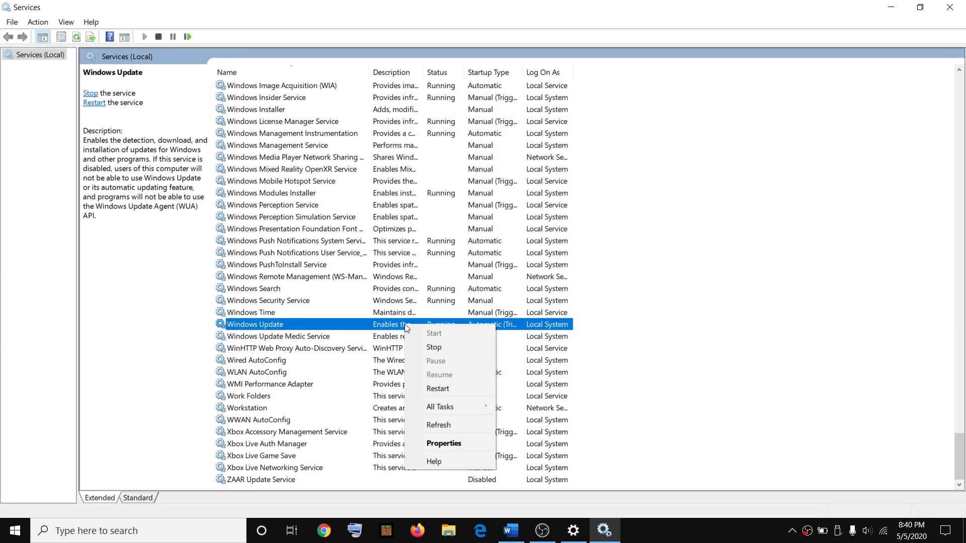
click(437, 389)
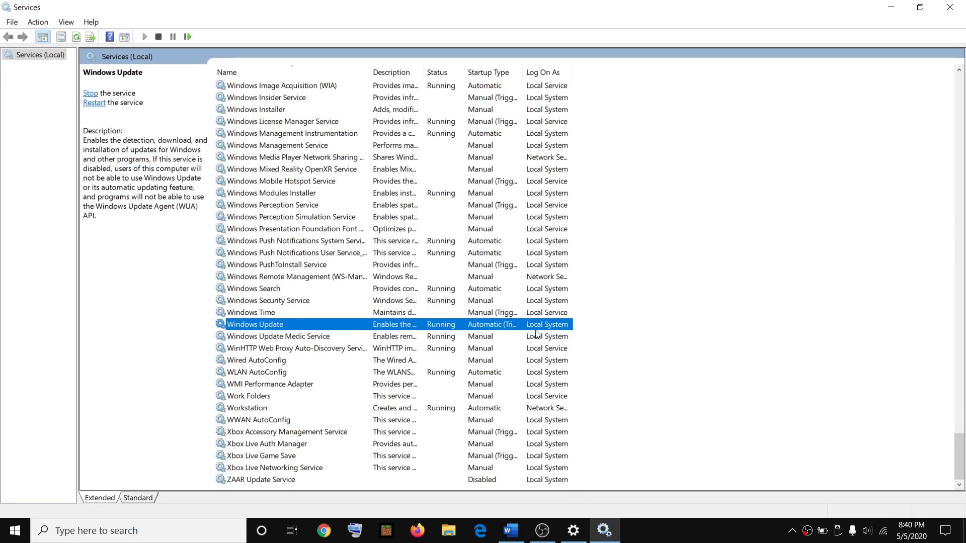
Highlight 'Run DISM' and the dism.exe restore-health command, then search Windows for 'powershell'
click(510, 531)
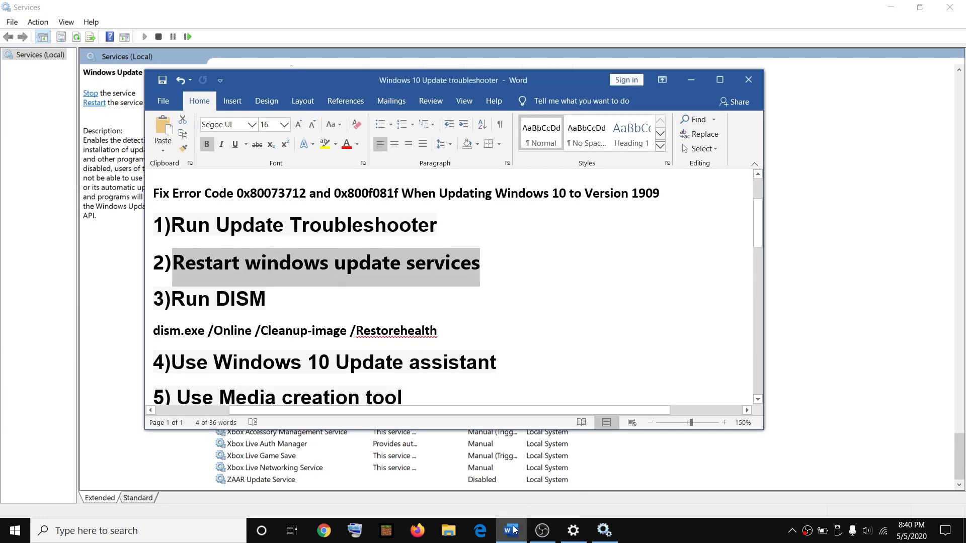
drag(179, 303, 265, 302)
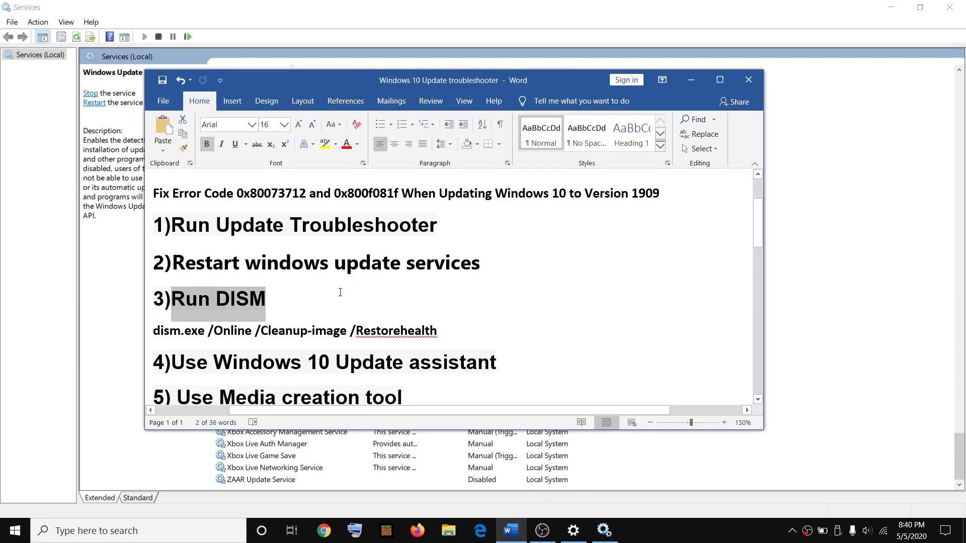
scroll(387, 248, down, 2)
drag(373, 240, 167, 251)
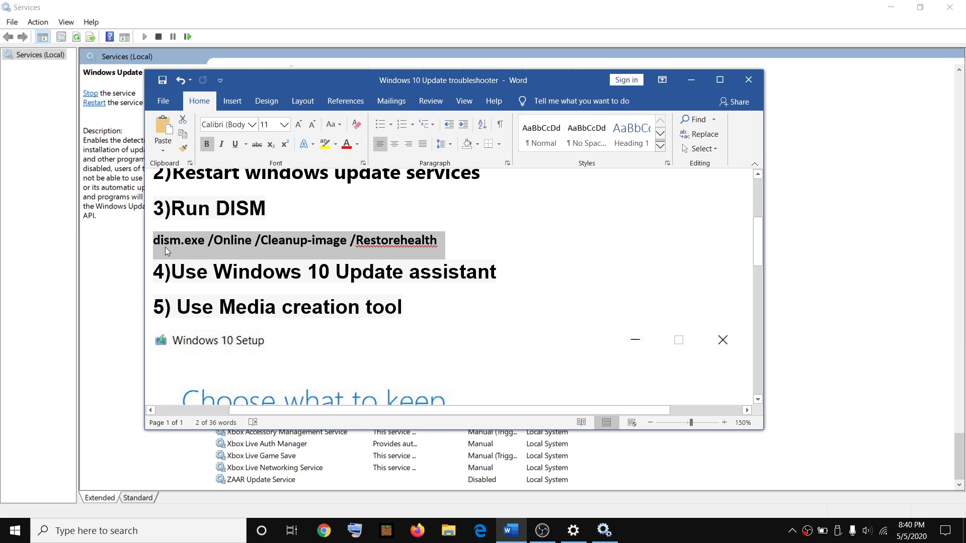
click(161, 536)
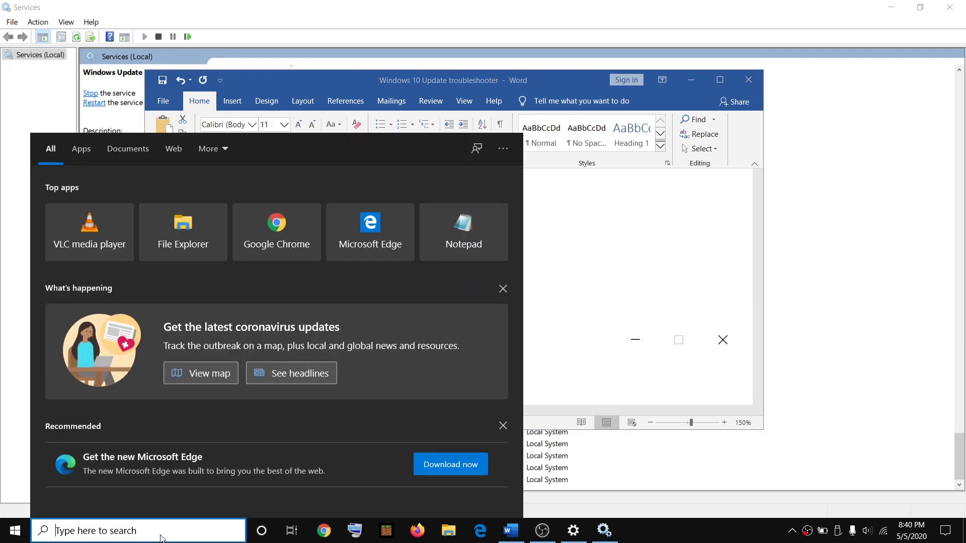
text(pow)
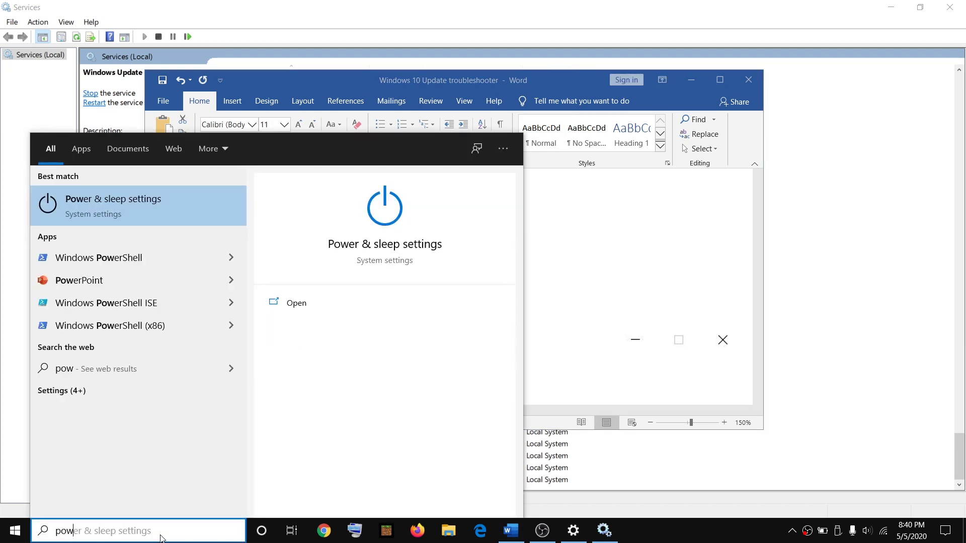
text(ershell)
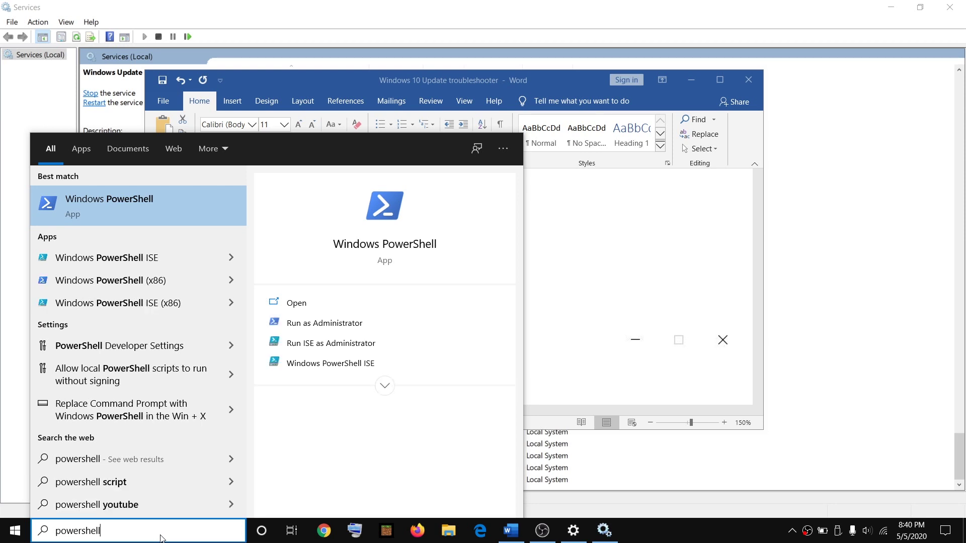
Run 'dism.exe /Online /Cleanup-image /Restorehealth' in an administrator PowerShell window
right_click(134, 205)
click(178, 219)
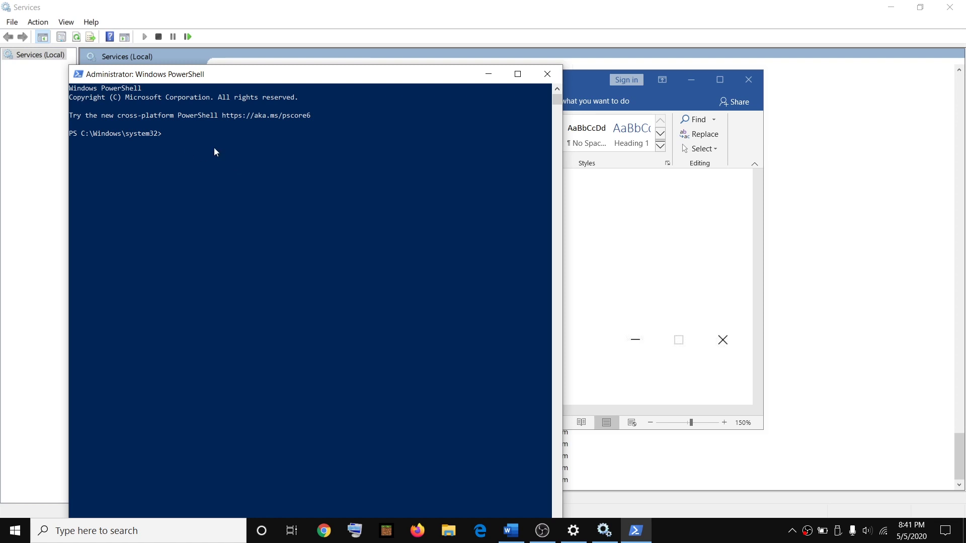
right_click(242, 153)
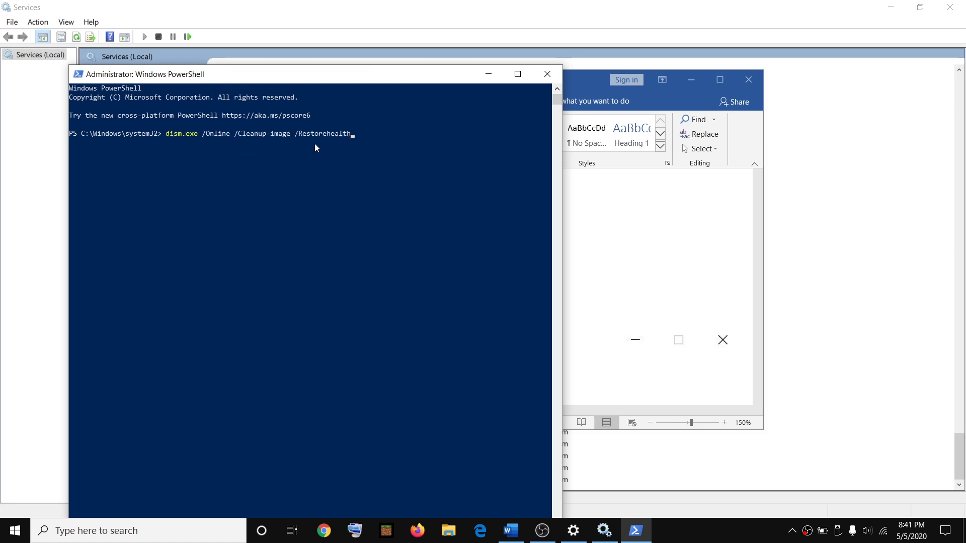
key(Return)
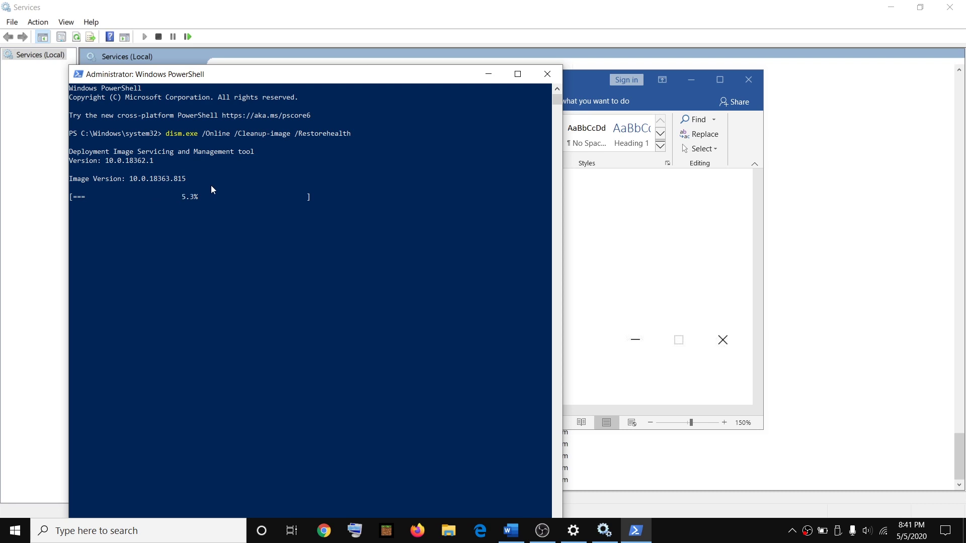
Select the 'Use Windows 10 Update assistant' step and the words 'Update assistant' in Word
click(634, 265)
scroll(358, 244, down, 2)
scroll(367, 245, up, 1)
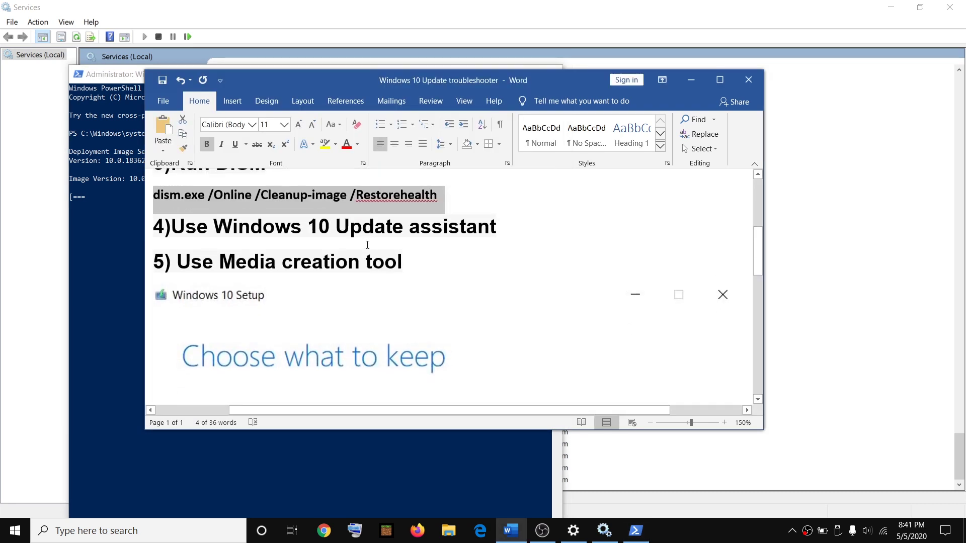
drag(172, 229, 496, 232)
drag(336, 244, 507, 236)
Google 'Media Creation Tool' in a new Chrome tab and open Microsoft's Download Windows 10 result
click(331, 536)
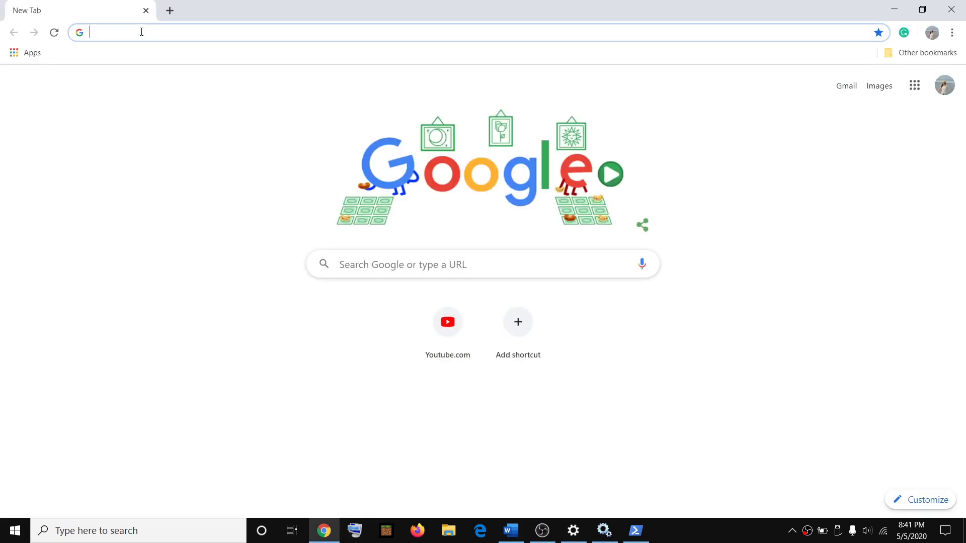
text(media)
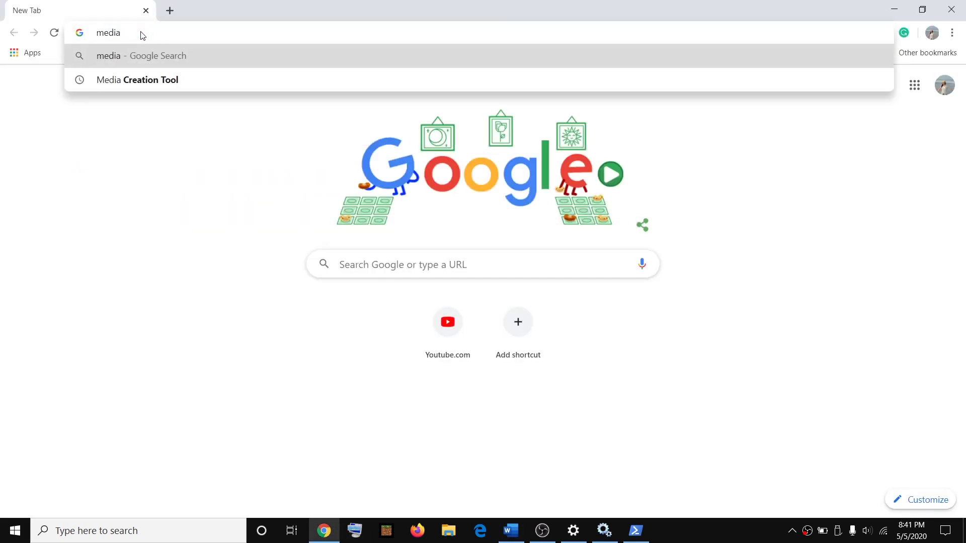
key(Down)
key(Return)
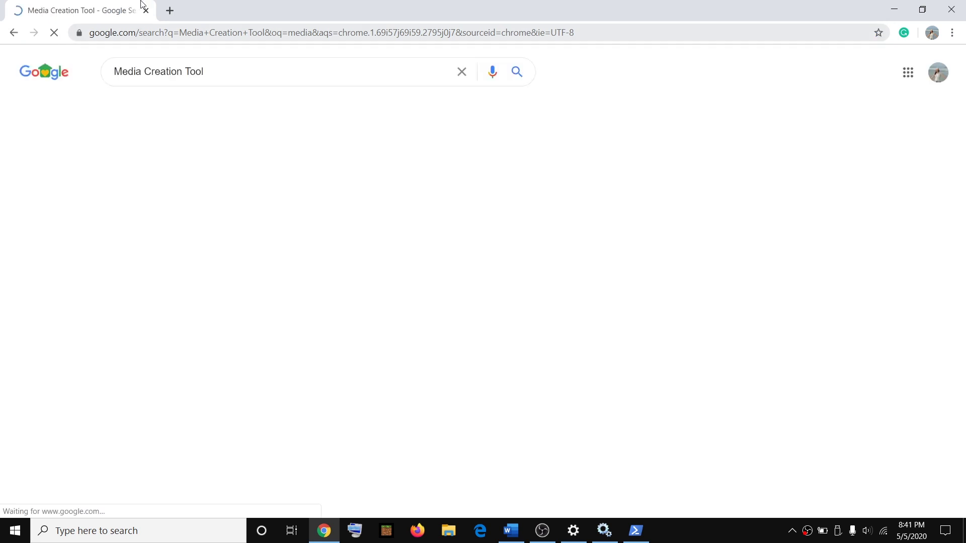
drag(216, 71, 111, 70)
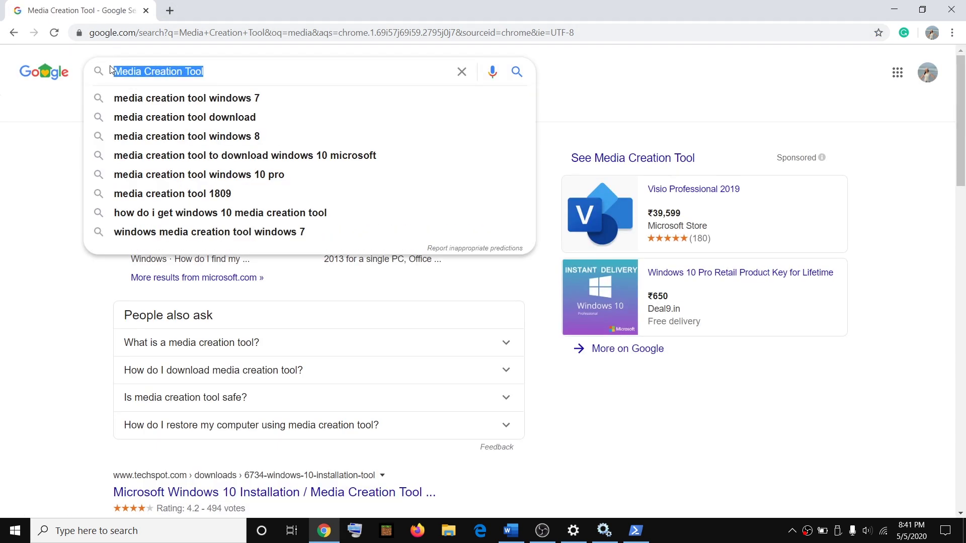
click(201, 161)
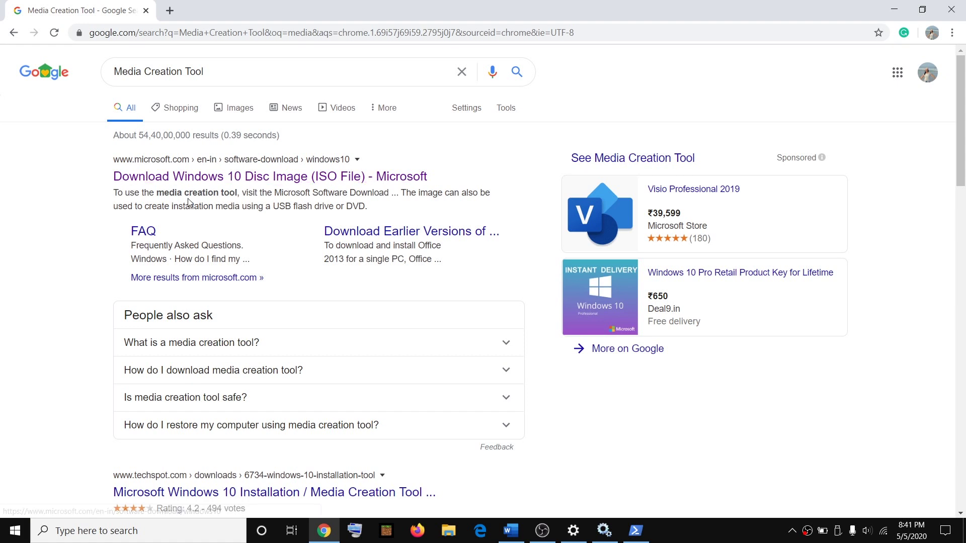
click(300, 181)
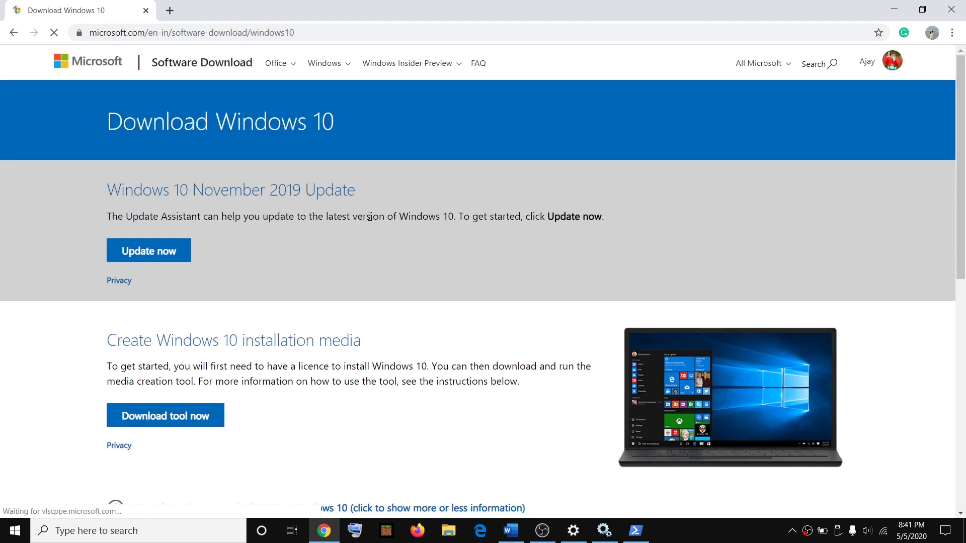
Download and run the Windows10Upgrade Update Assistant, then exit it once Windows is up to date
drag(122, 220, 198, 219)
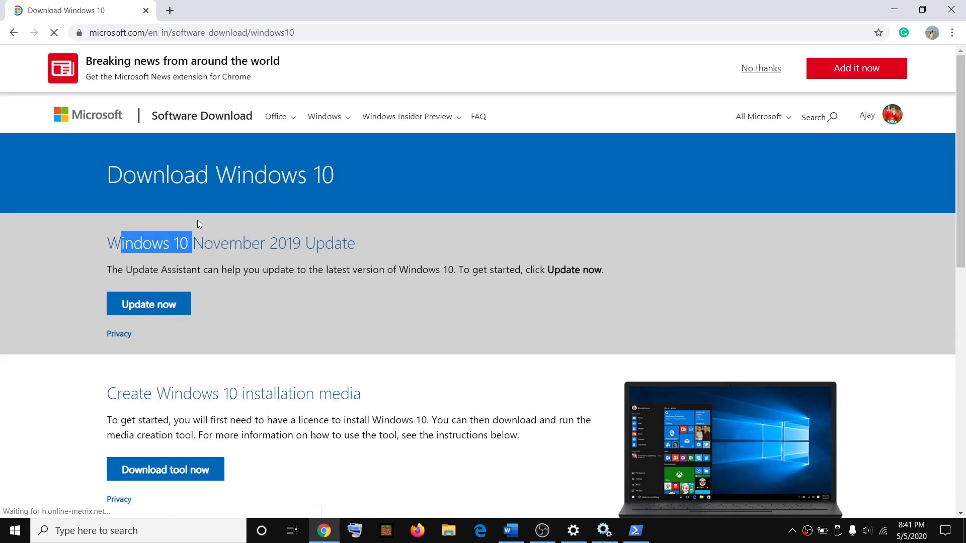
drag(126, 269, 200, 265)
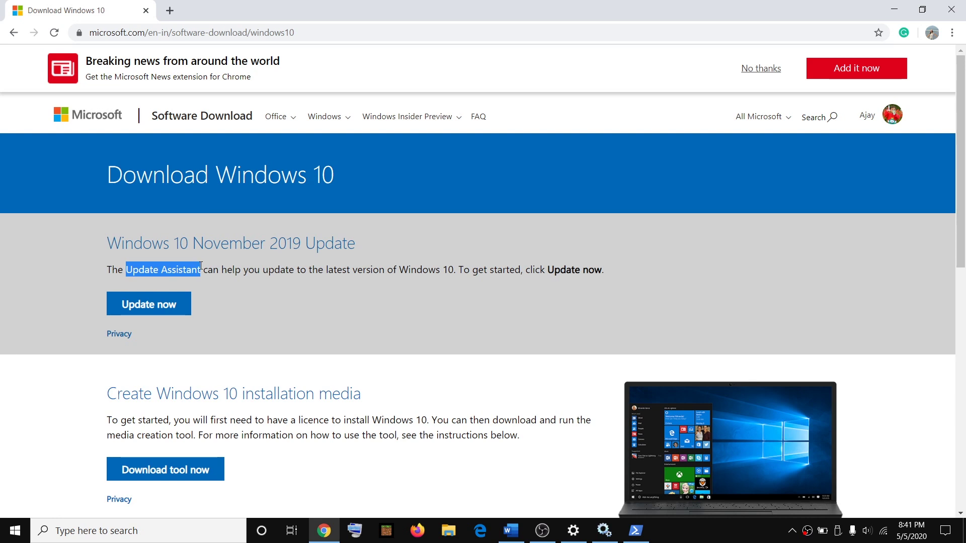
click(182, 308)
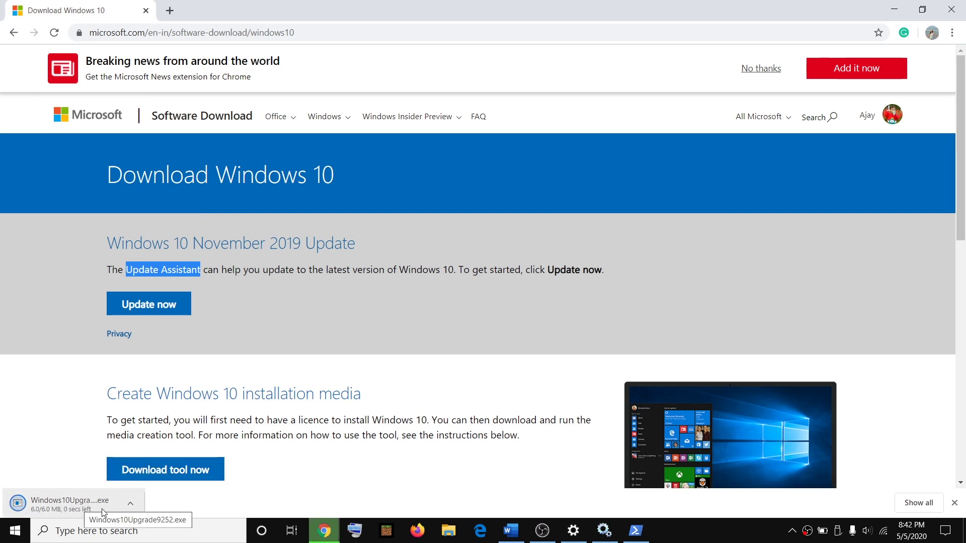
click(56, 508)
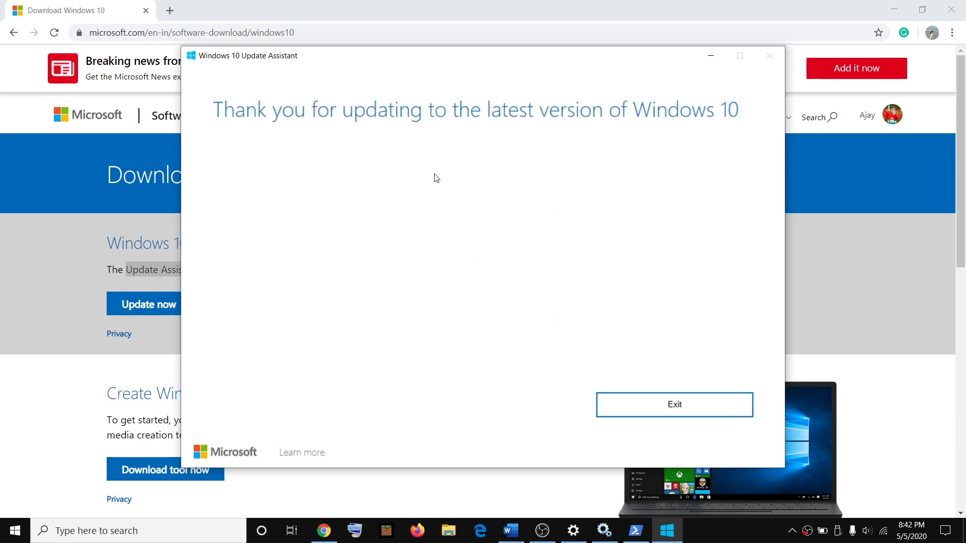
click(647, 410)
scroll(397, 317, down, 2)
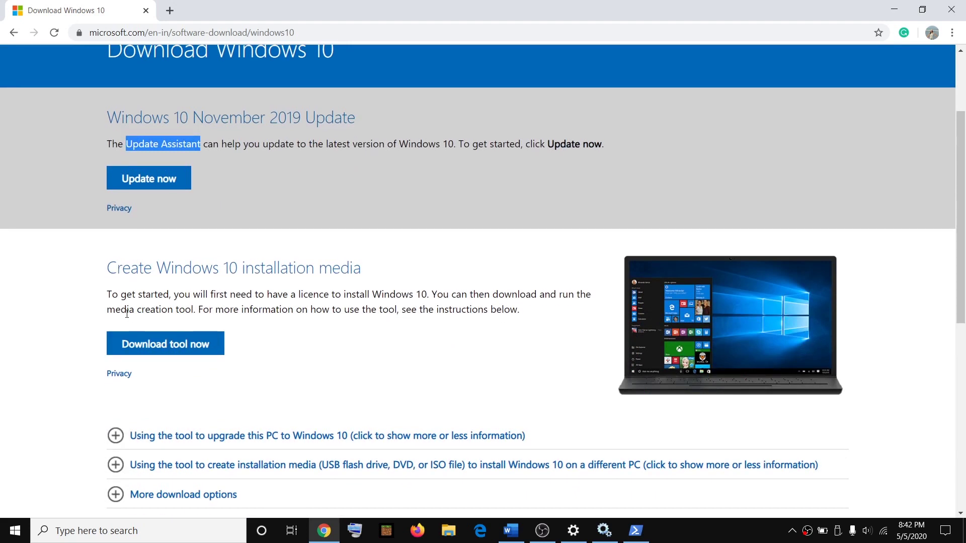
Download the MediaCreationTool exe and launch it to reach the license terms
drag(113, 309, 191, 309)
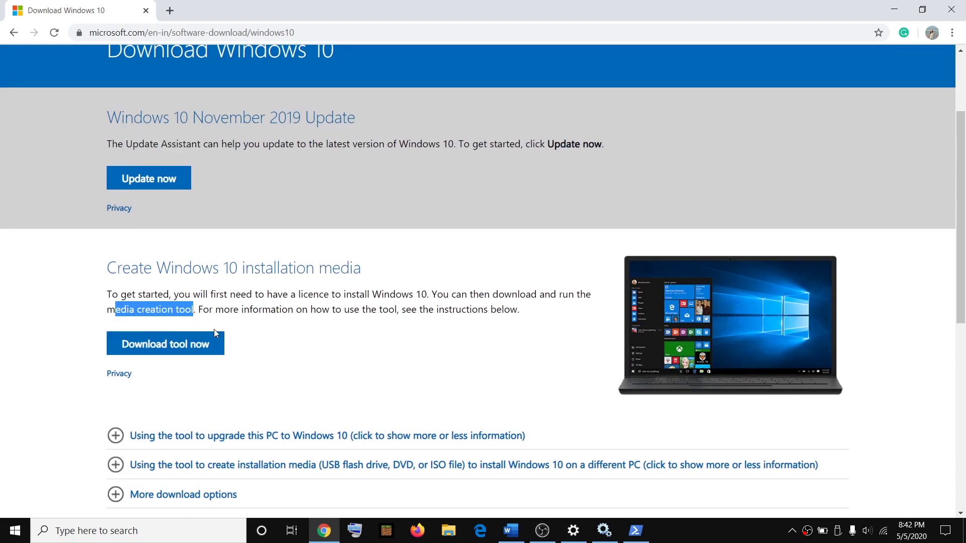
click(216, 351)
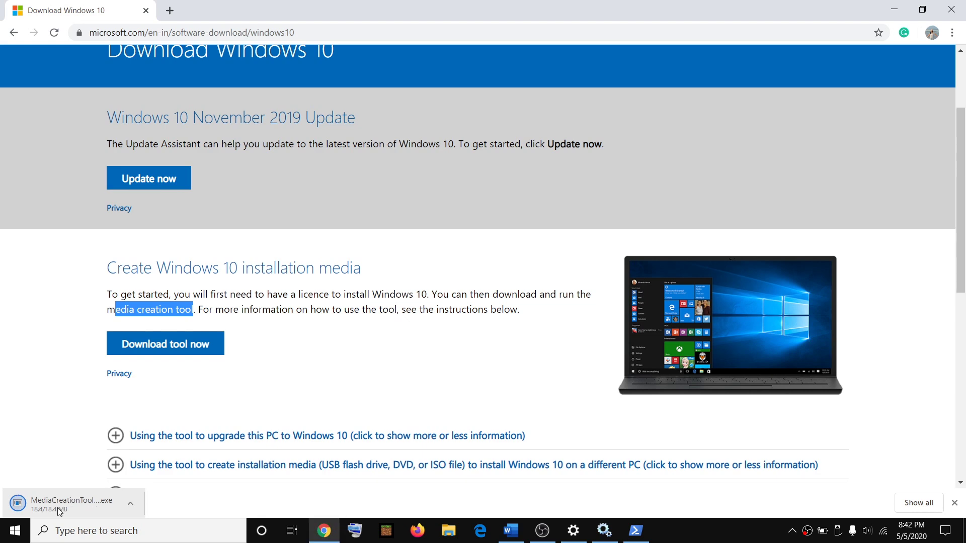
click(57, 508)
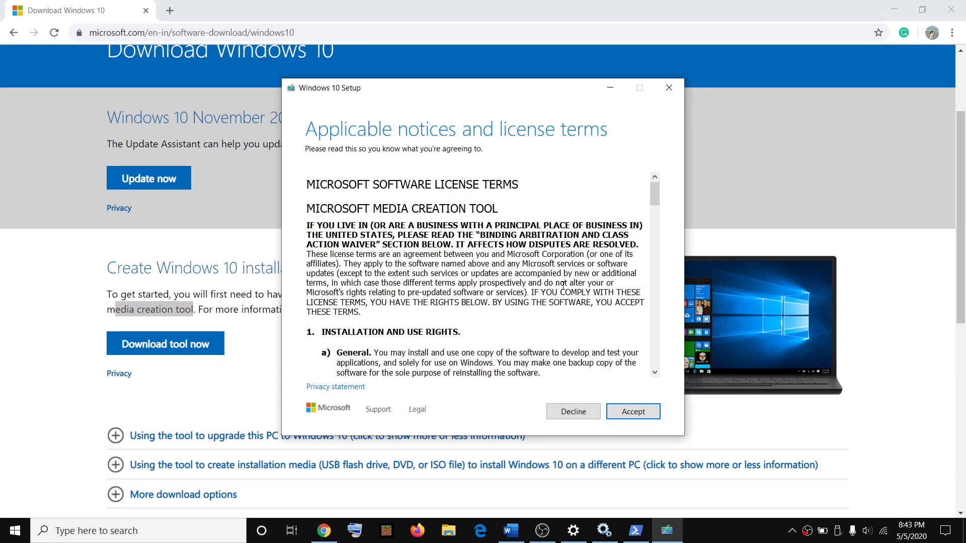
Accept the license, proceed with 'Upgrade this PC now', and return to the Word notes
click(633, 413)
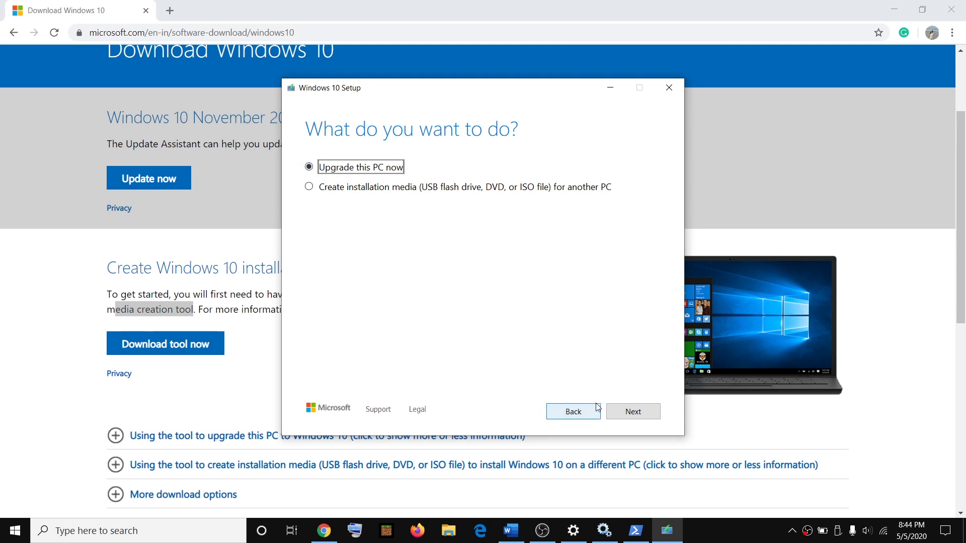
click(633, 411)
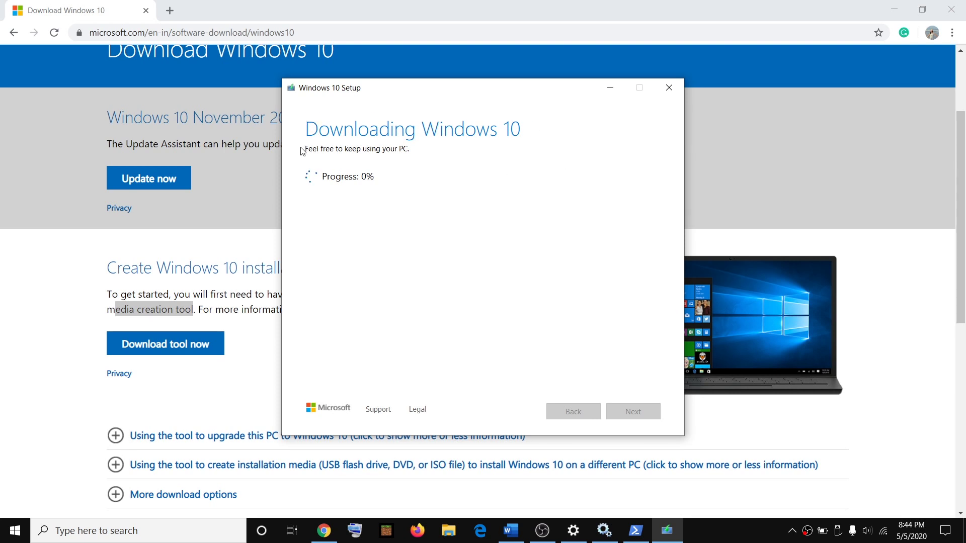
click(510, 530)
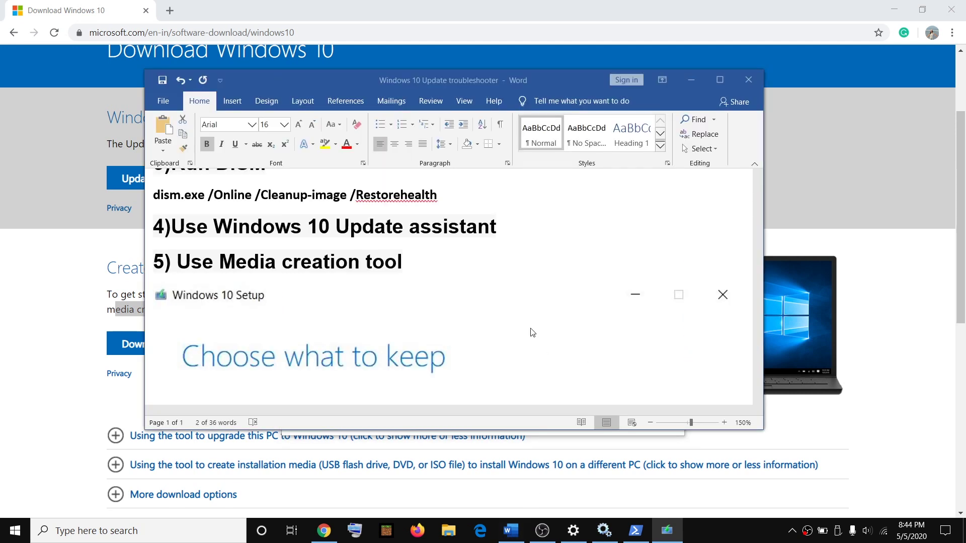
scroll(532, 332, down, 3)
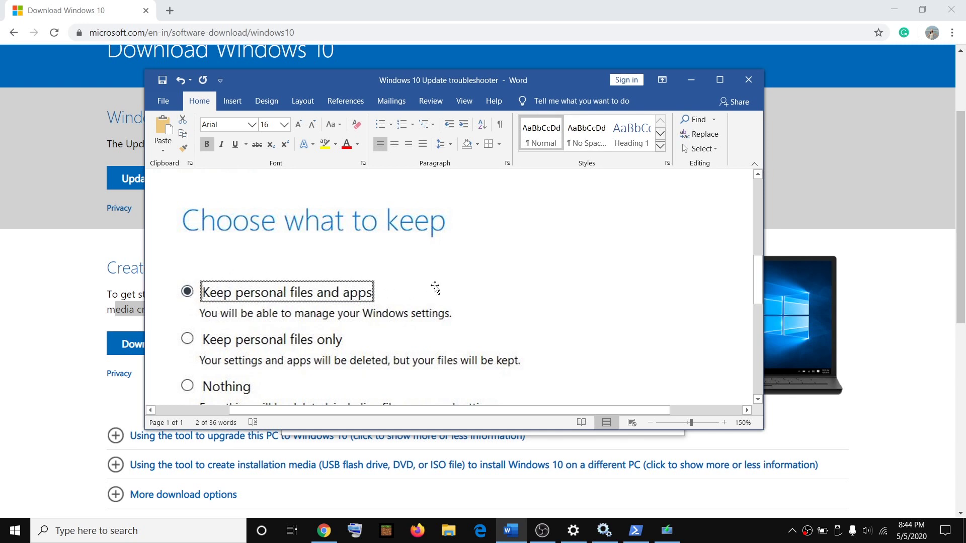
scroll(495, 296, down, 3)
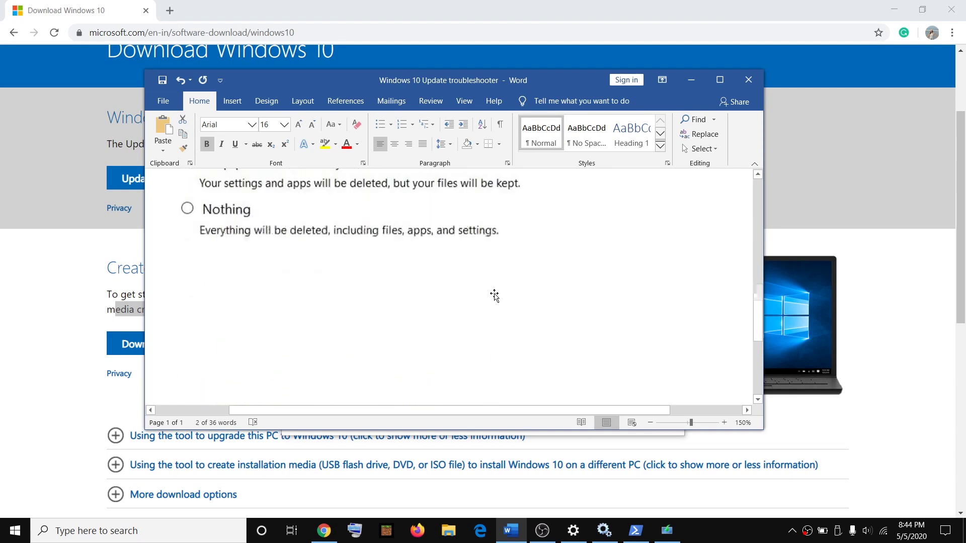
scroll(494, 295, down, 2)
scroll(485, 338, up, 5)
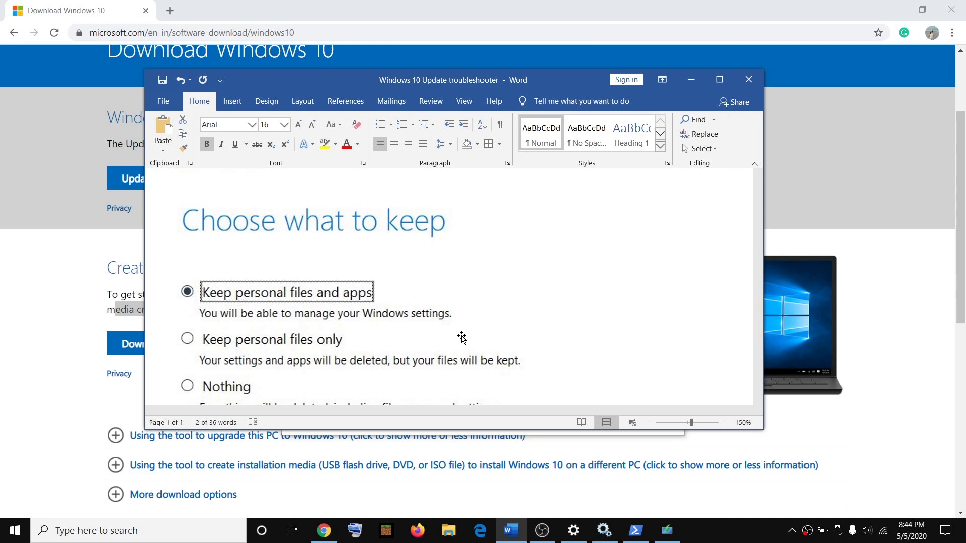
scroll(453, 347, up, 10)
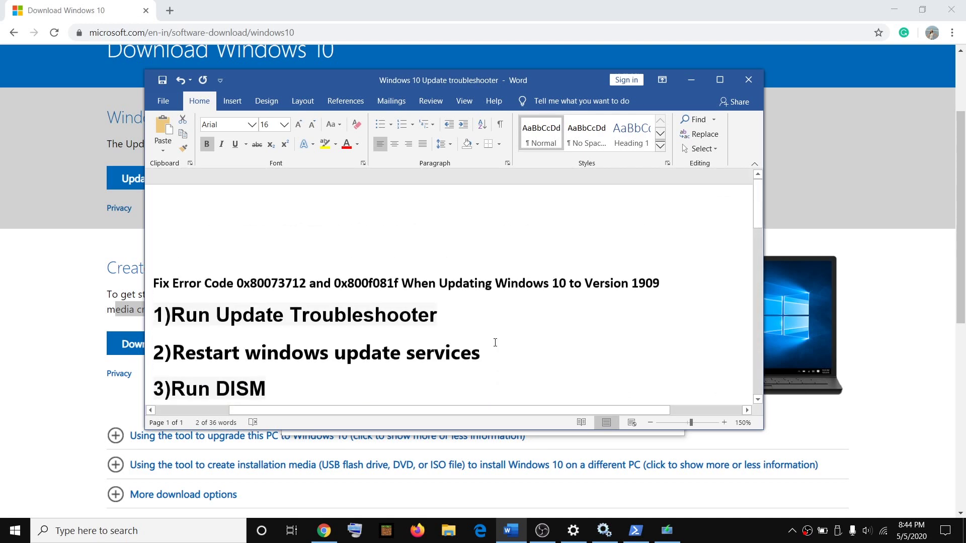
drag(208, 278, 495, 284)
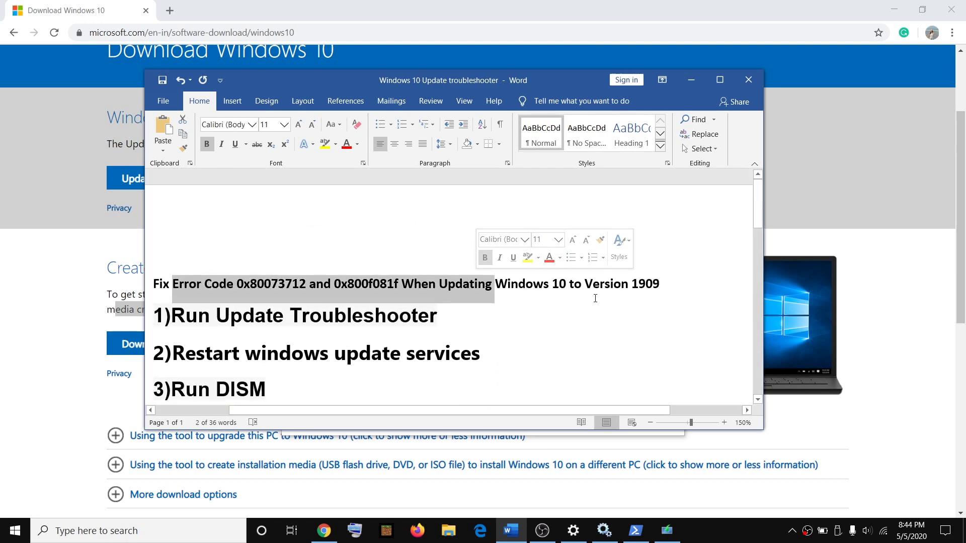
click(673, 301)
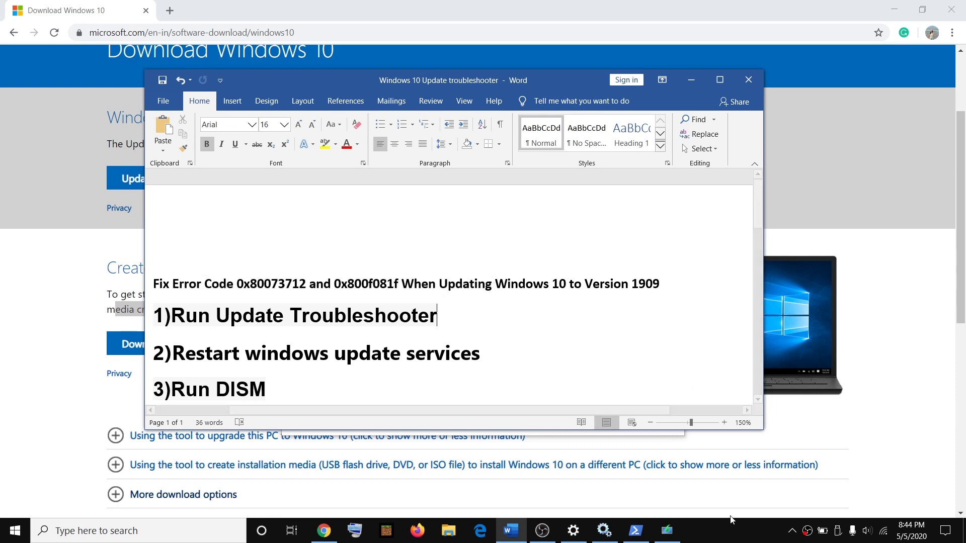
click(727, 537)
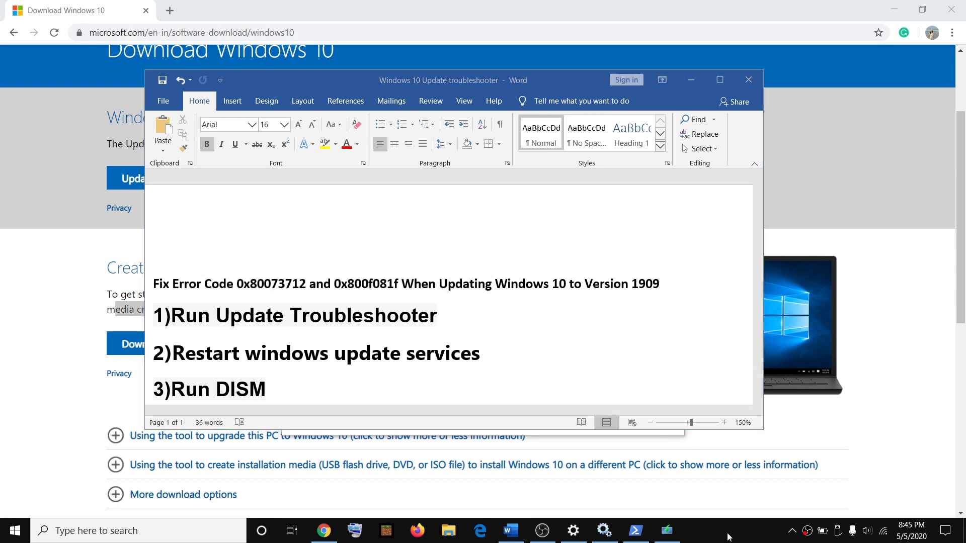